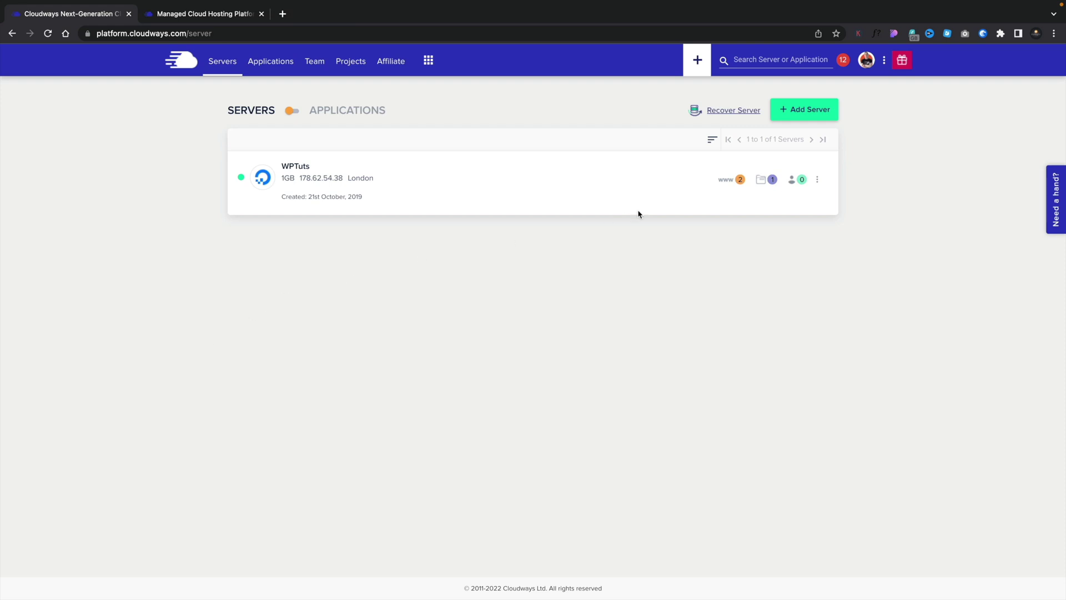
Add a new server with WordPress Version 6.0, naming the managed app "Safe Updates" and the managed server "WPTuts Managed".
click(807, 114)
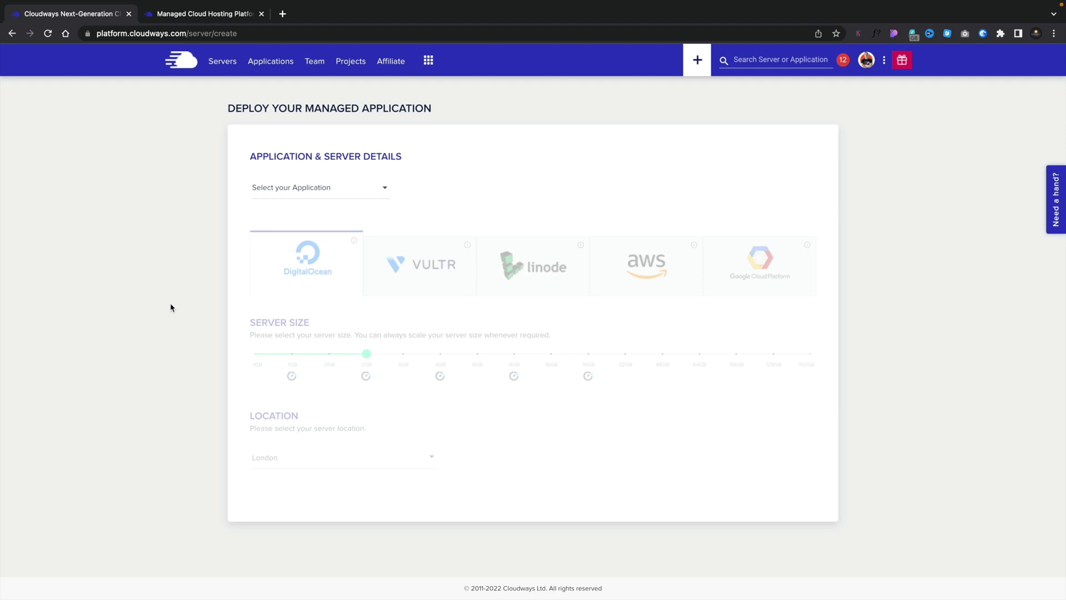
click(381, 191)
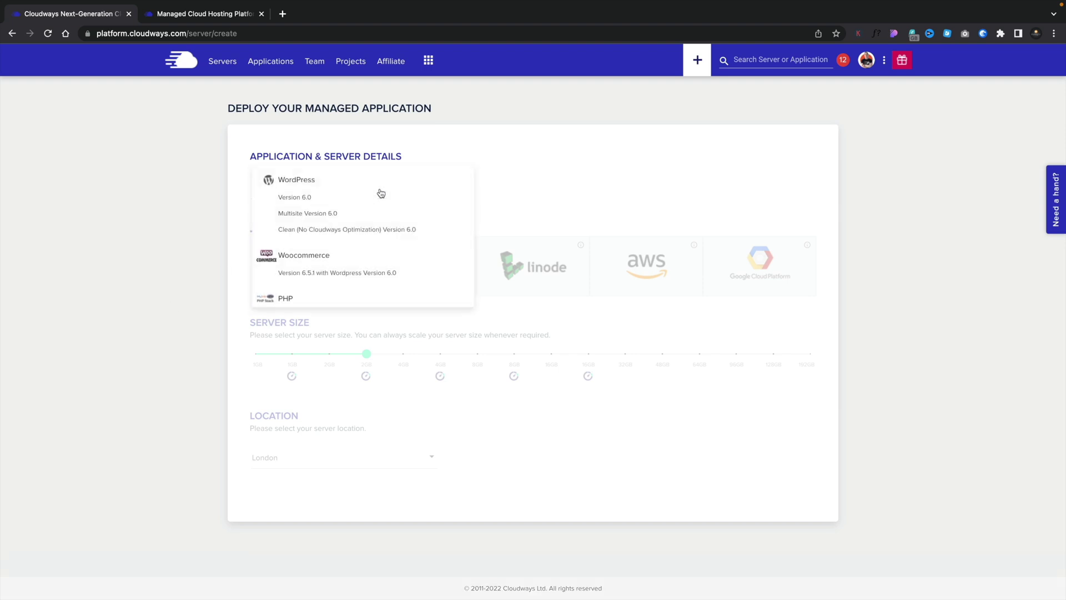
click(297, 198)
click(440, 191)
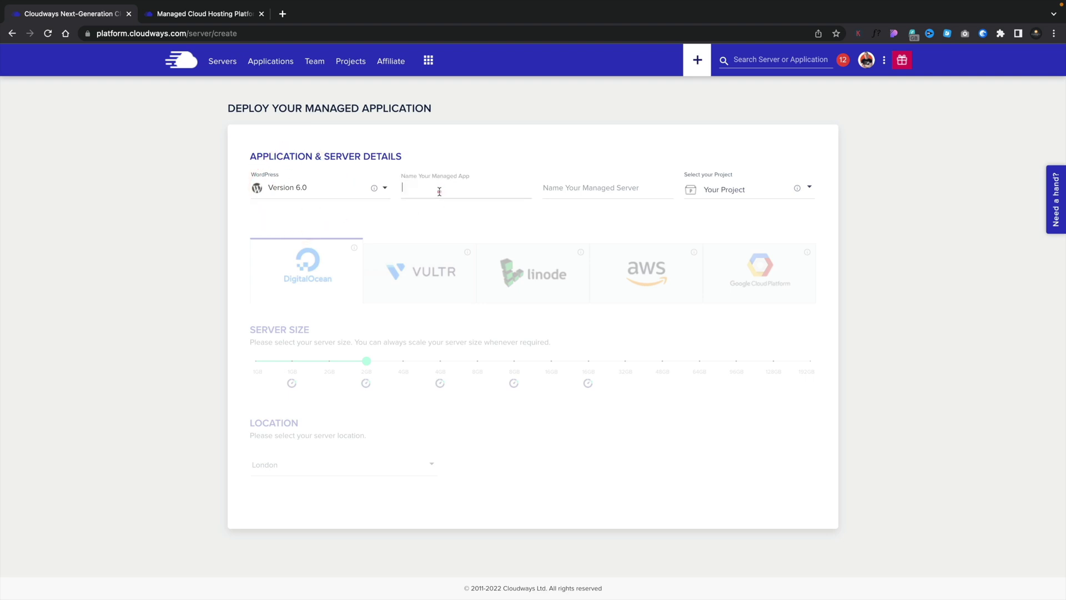
text(Safe Updates)
click(560, 189)
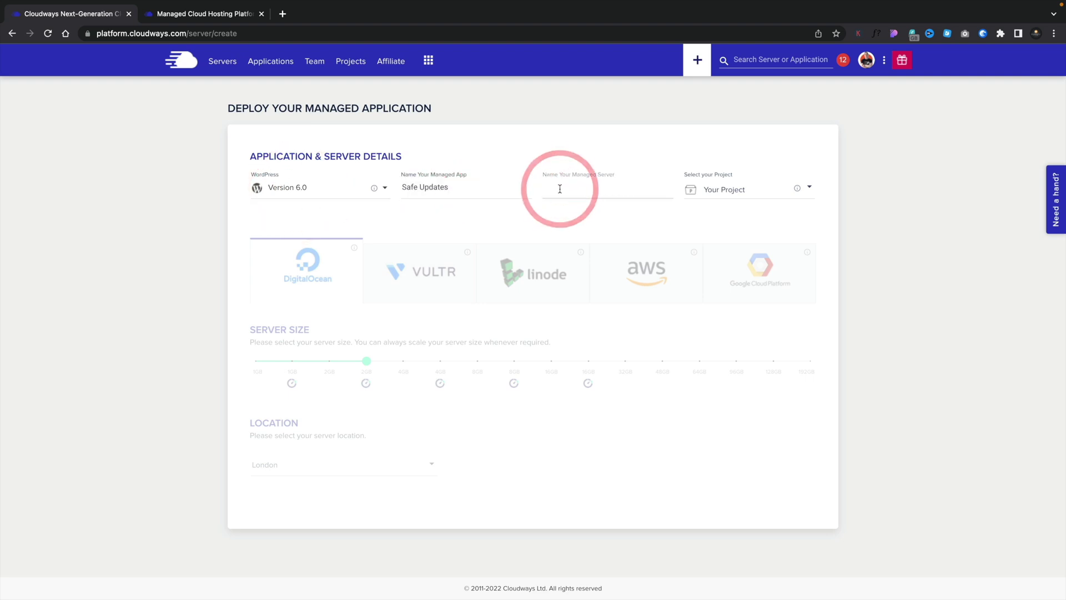
text(WPTuts Managed)
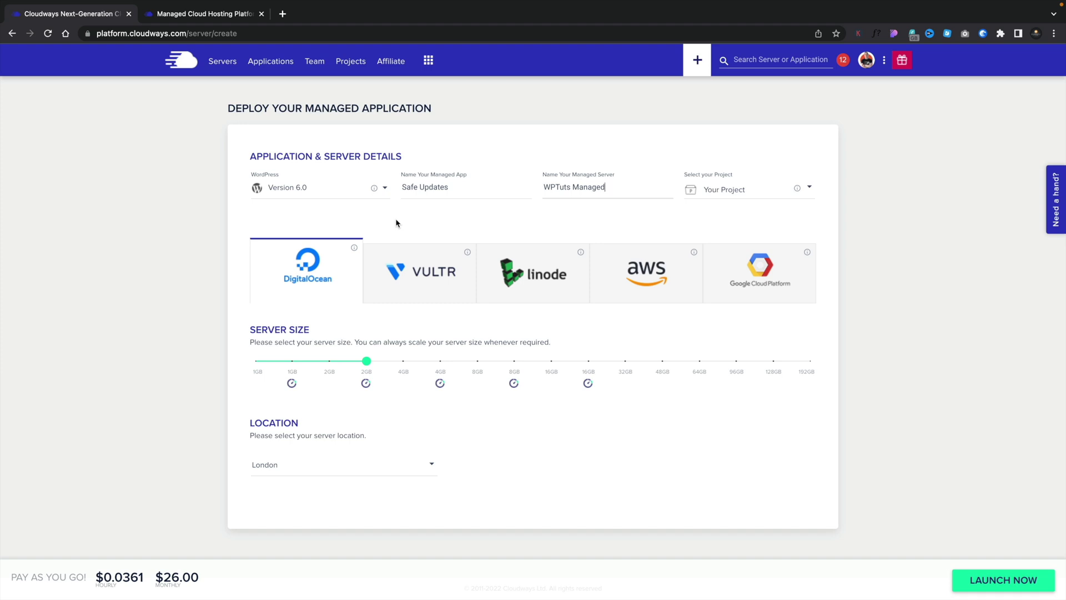
Preview the Vultr provider and its description, and switch the provider back to DigitalOcean.
click(401, 277)
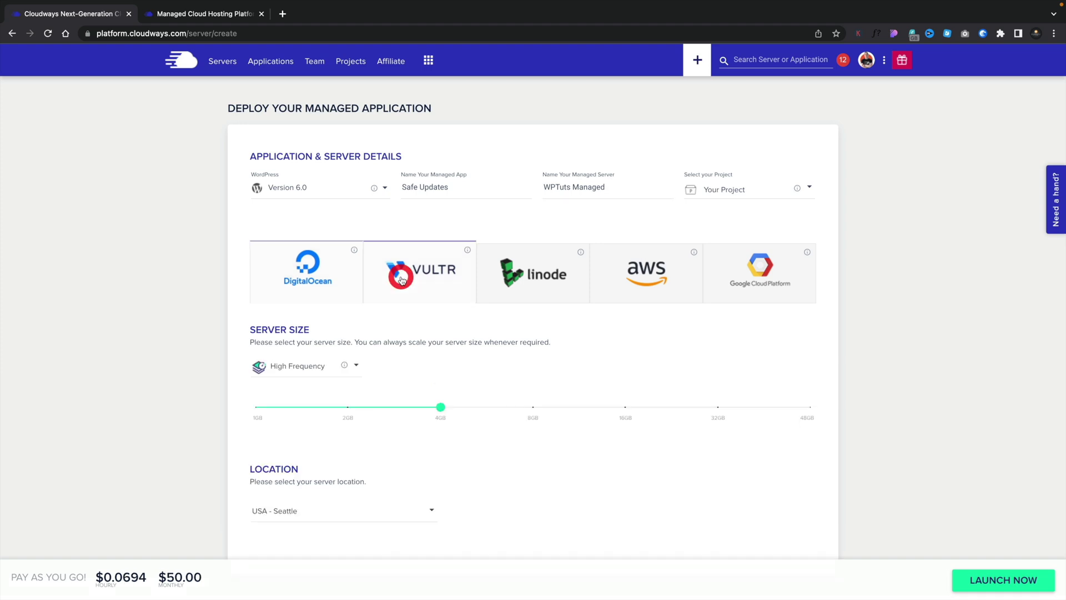
mouse_move(467, 252)
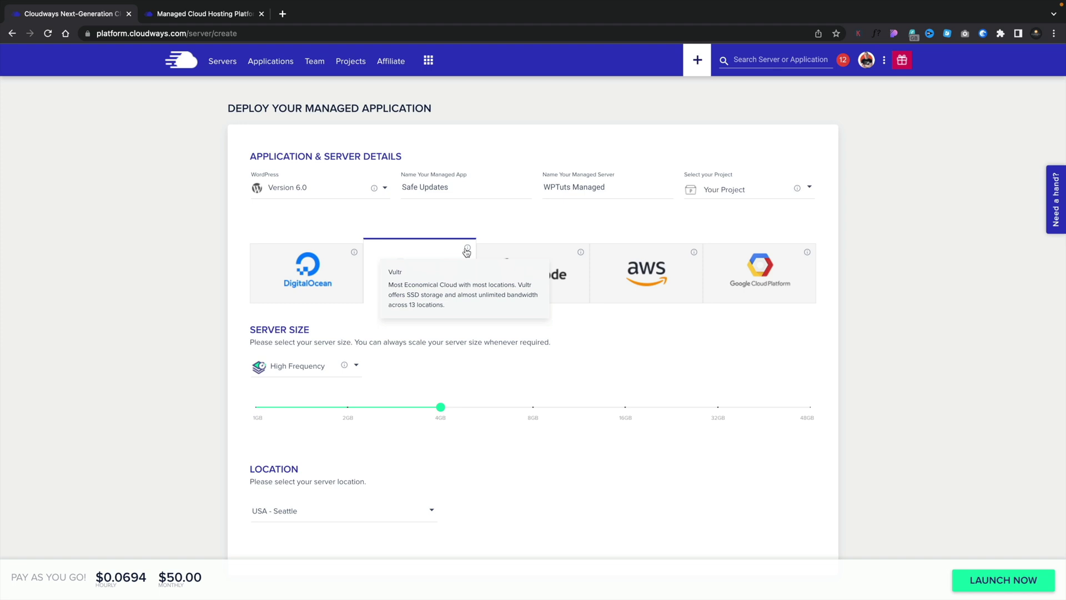
click(322, 266)
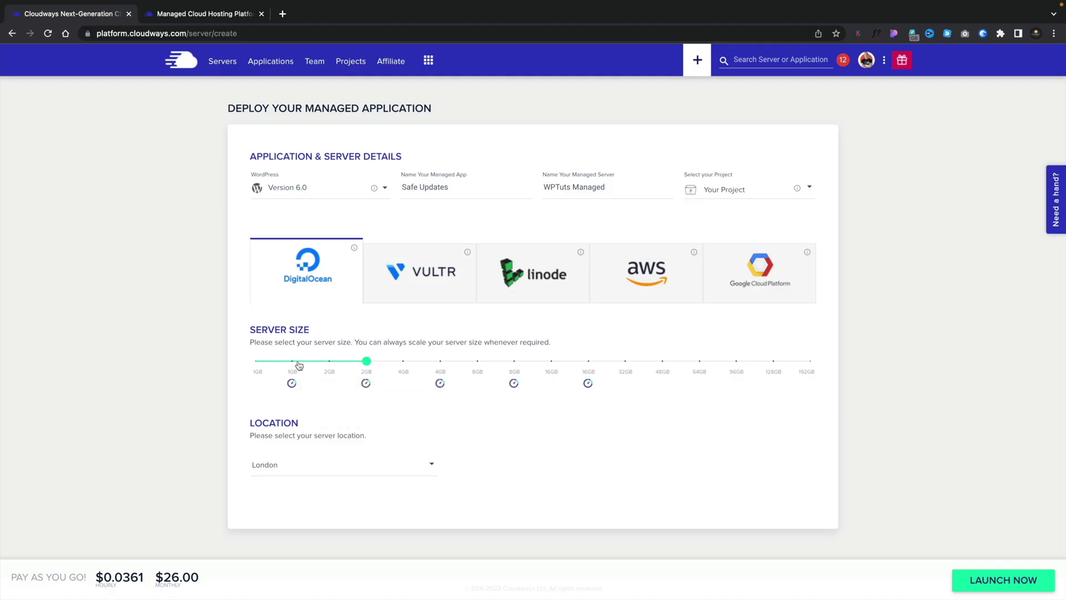
Compare the 1GB and 2GB server prices, and configure the server with the premium 1GB size in London.
click(293, 361)
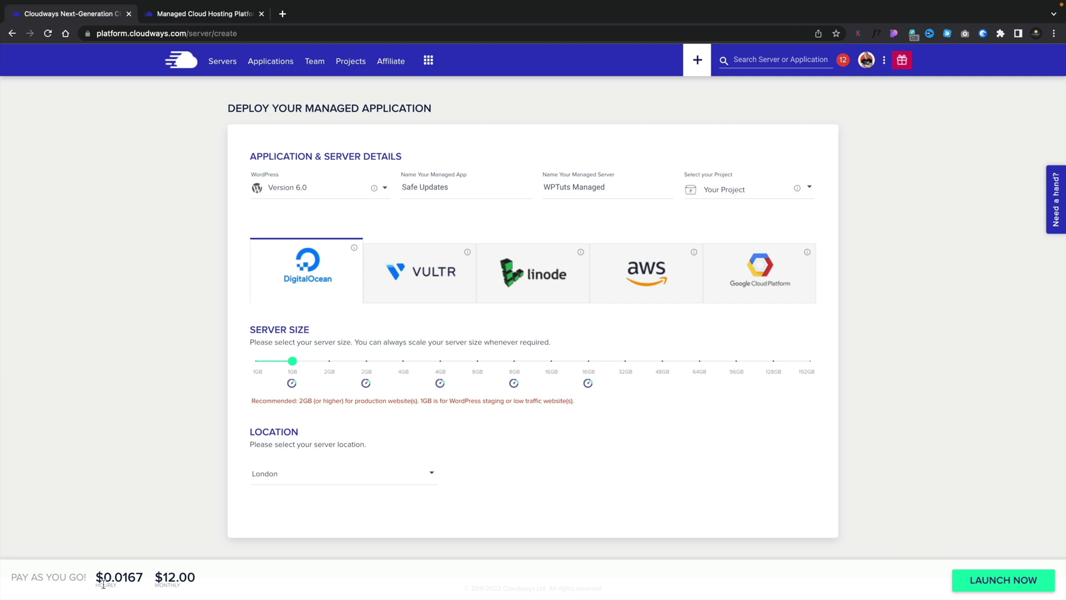
click(366, 361)
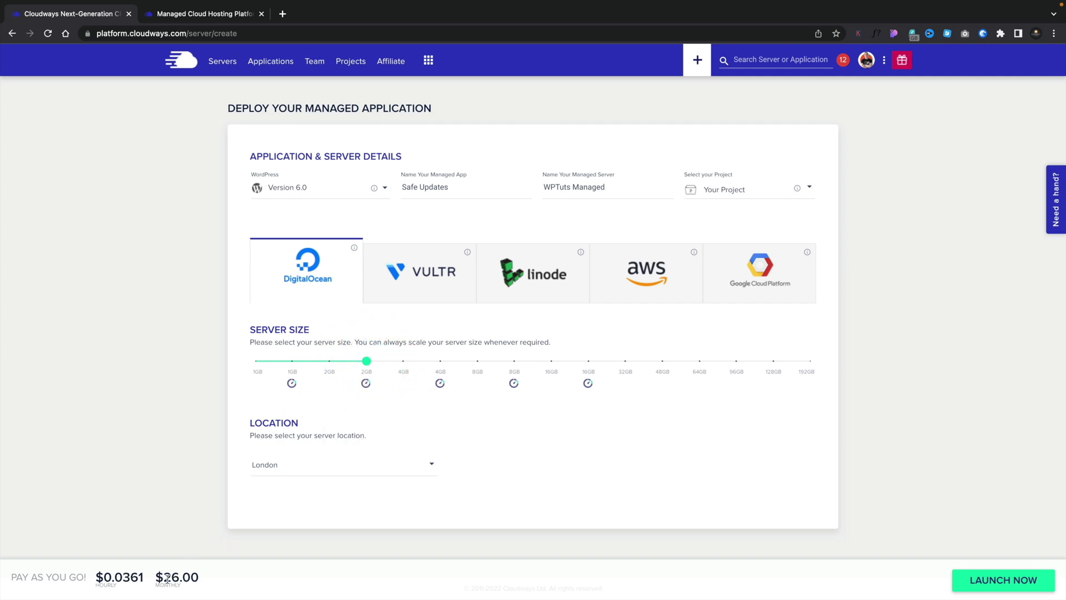
click(293, 359)
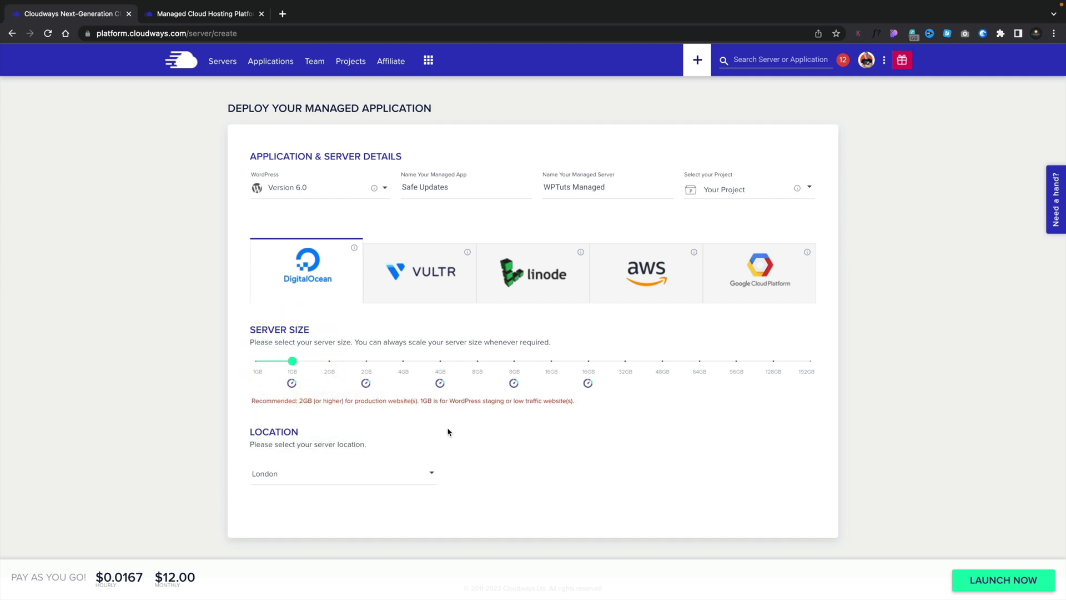
click(371, 483)
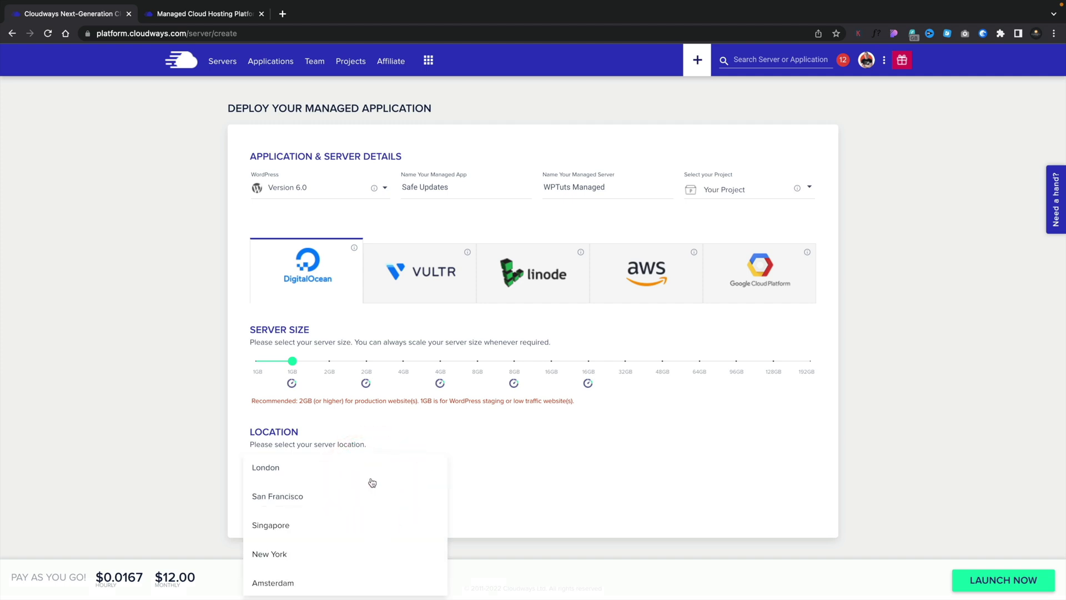
click(305, 470)
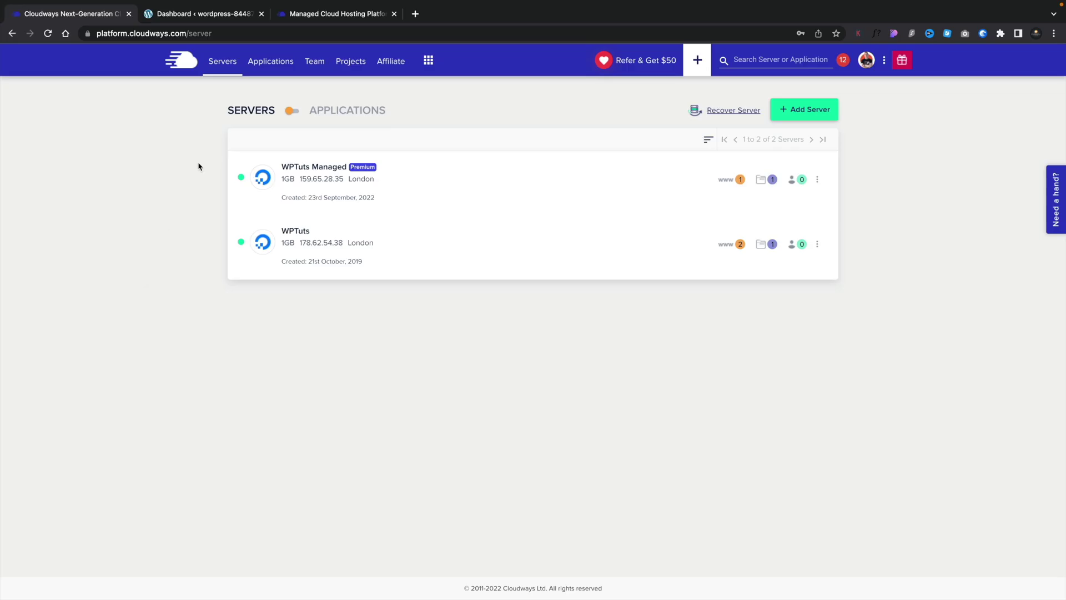
Open the Safe Updates application's access details and view its WordPress admin dashboard.
click(271, 61)
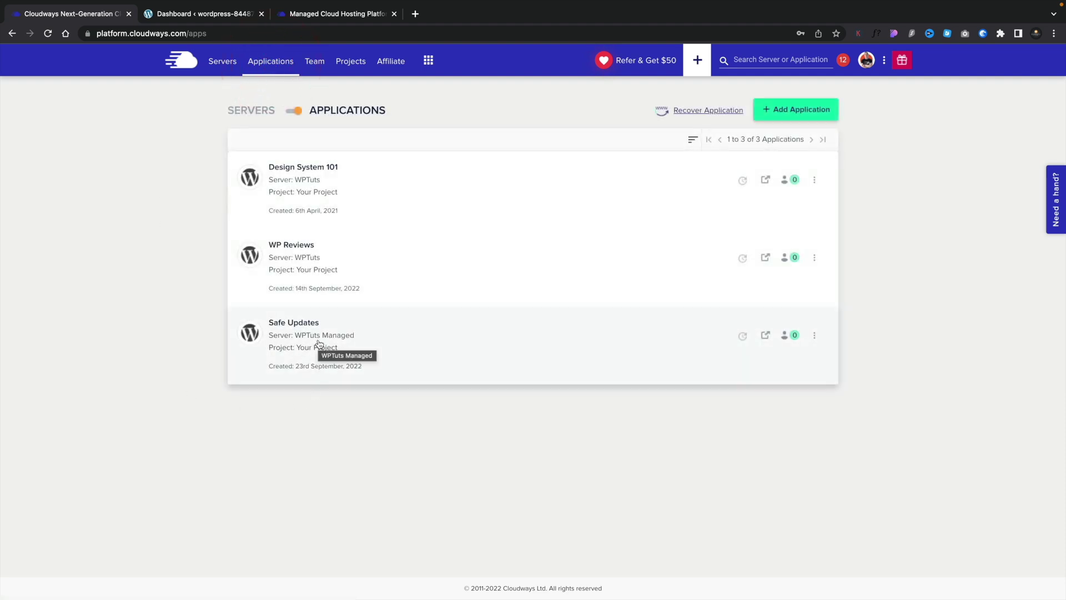
click(319, 345)
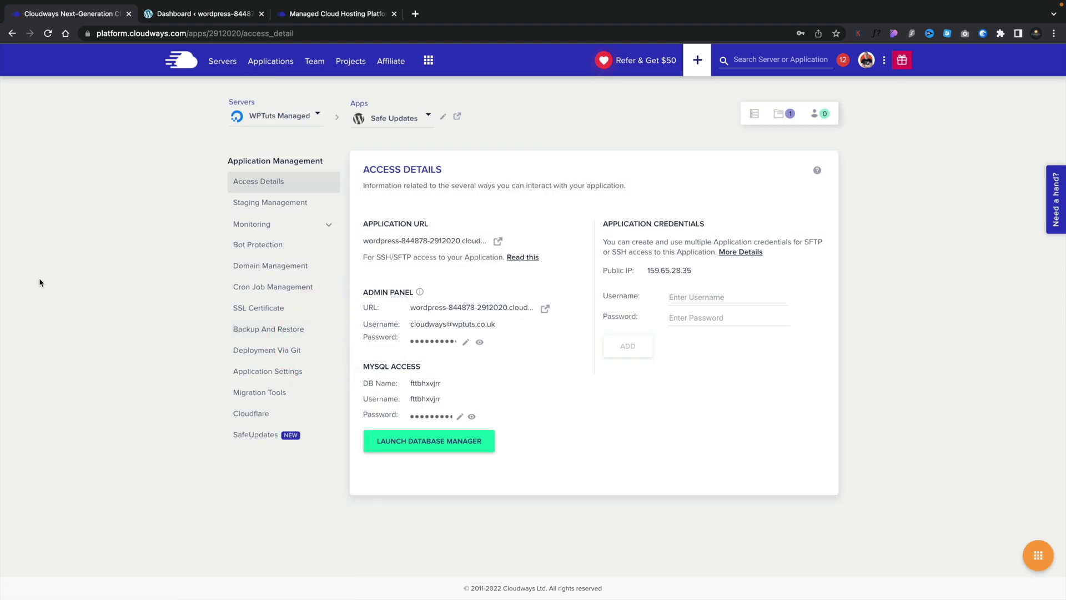
click(198, 15)
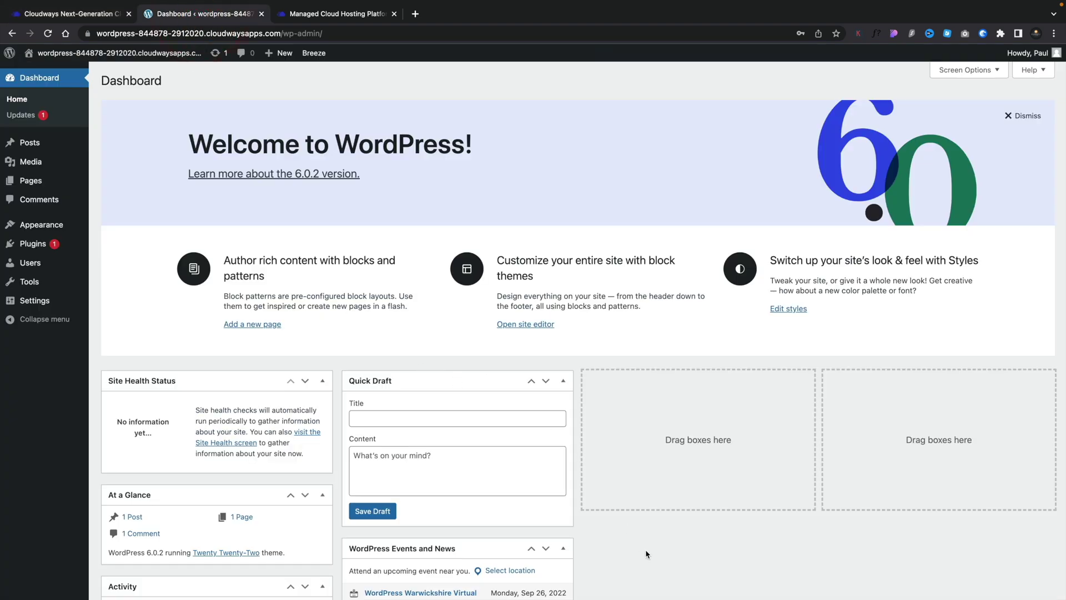
mouse_move(54, 262)
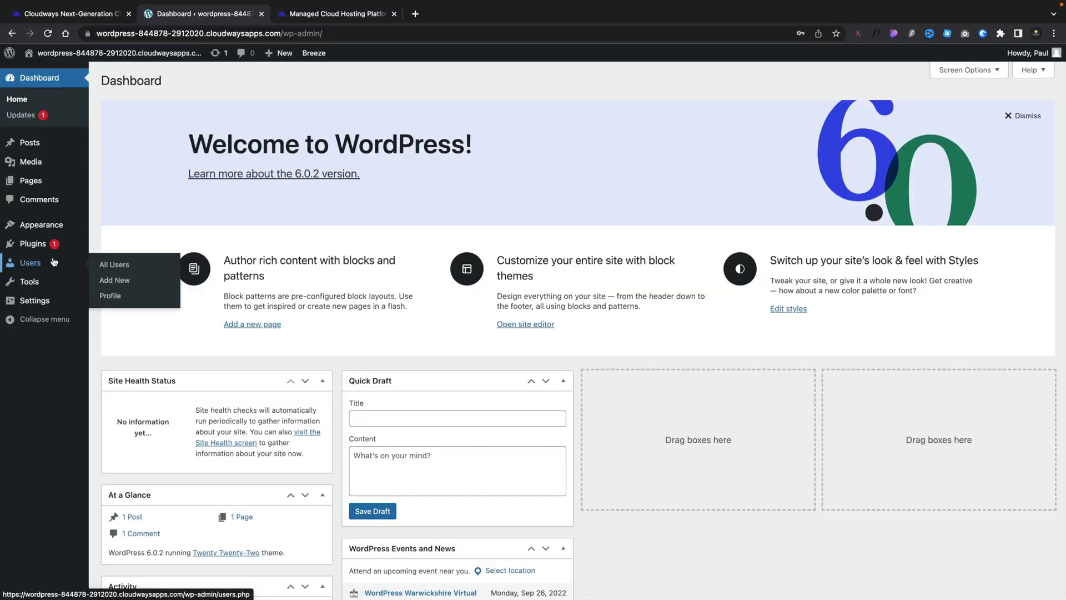
Return to Cloudways, review the SafeUpdates features and pricing, and activate SafeUpdates for the Safe Updates application.
click(93, 14)
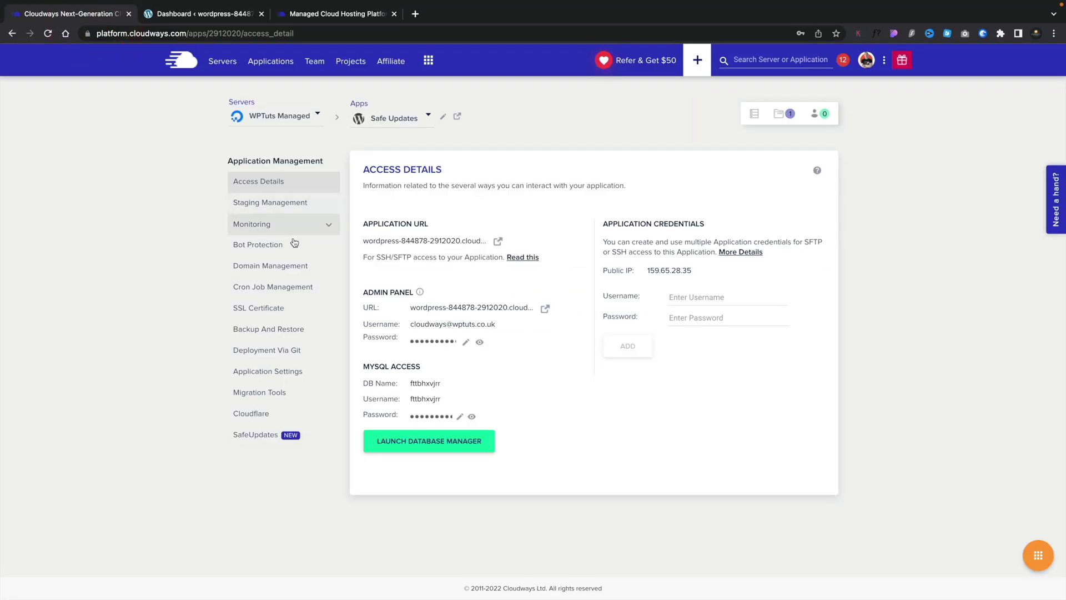
click(259, 440)
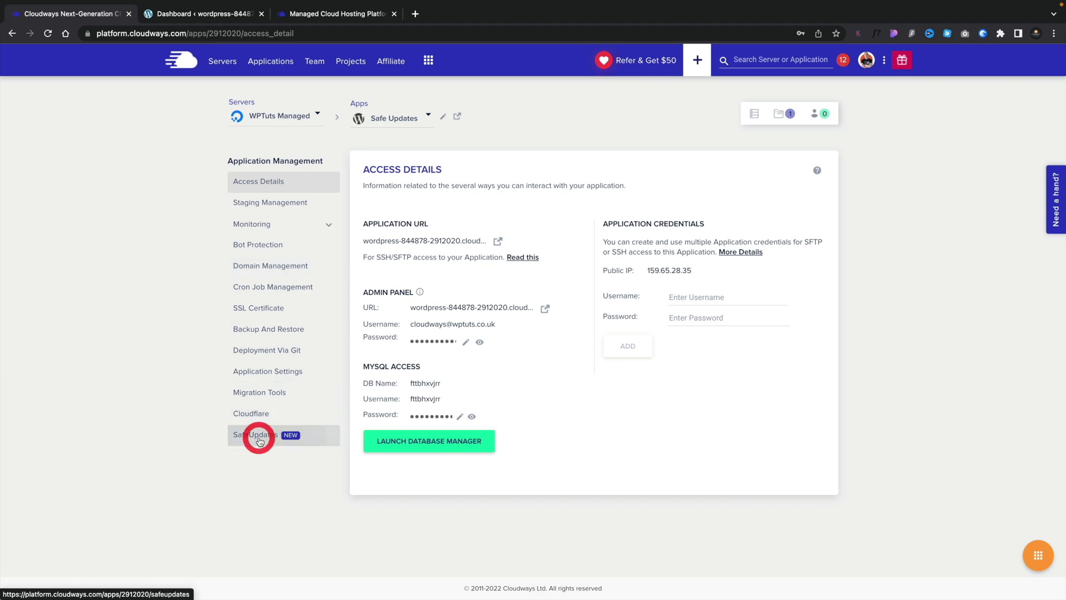
scroll(260, 440, down, 1)
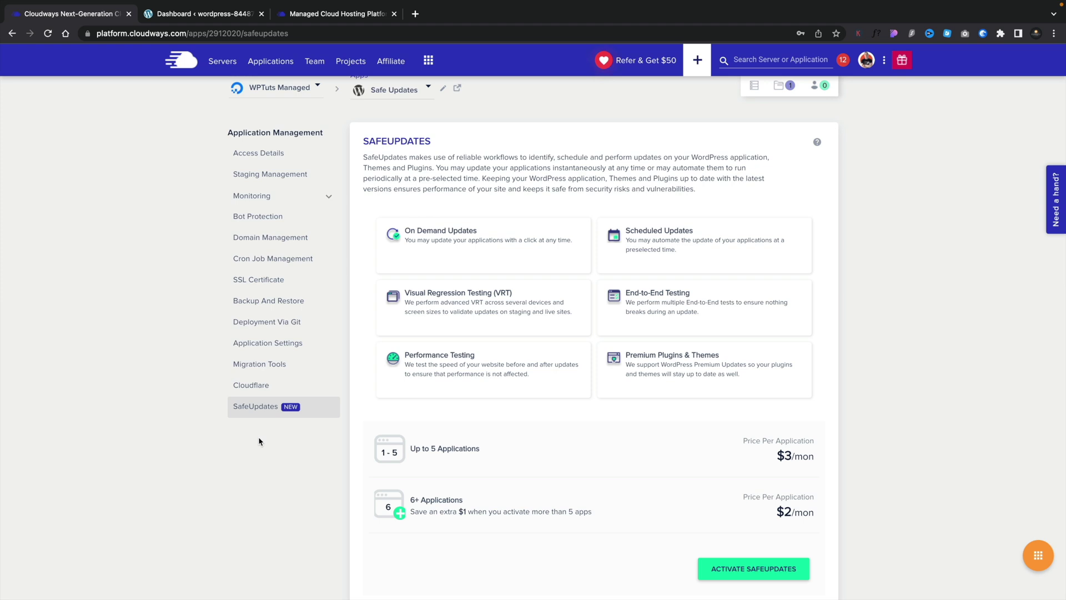
scroll(259, 441, down, 2)
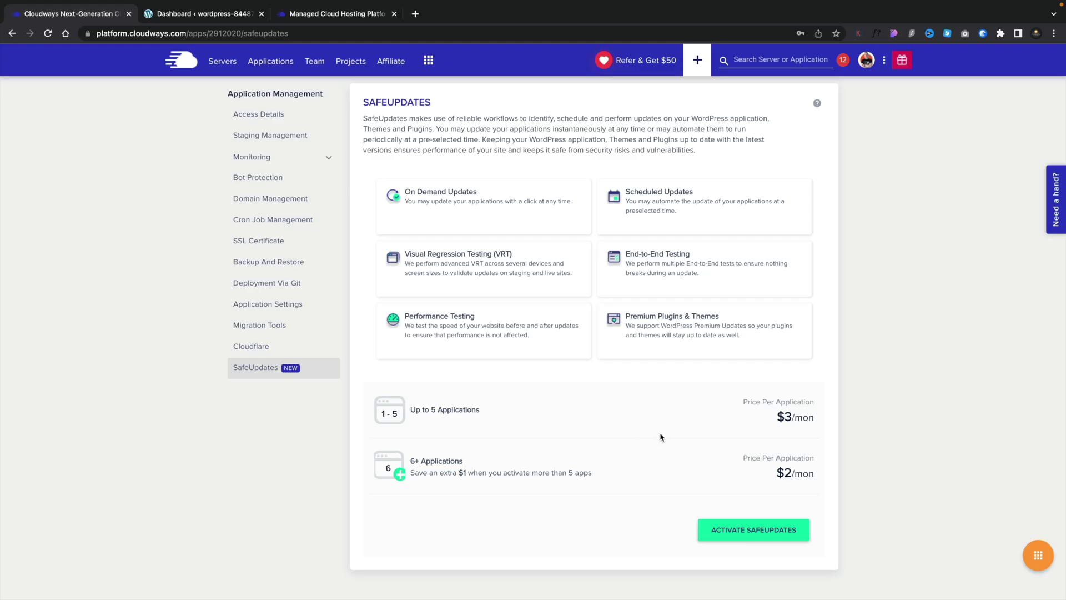
click(753, 530)
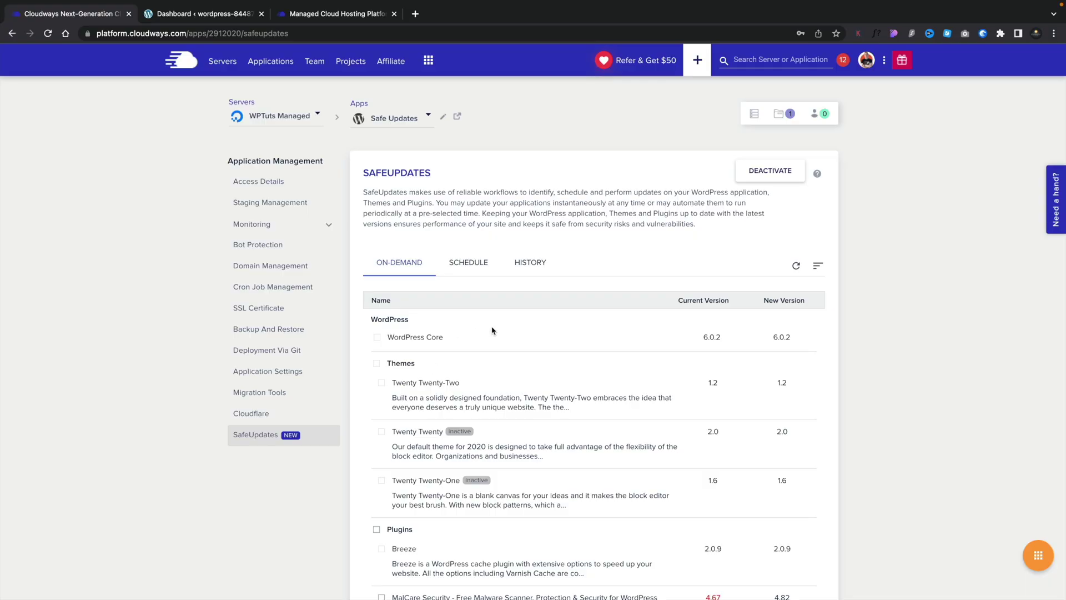
Run an on-demand update of the MalCare Security and Akismet Anti-Spam plugins.
scroll(897, 324, down, 1)
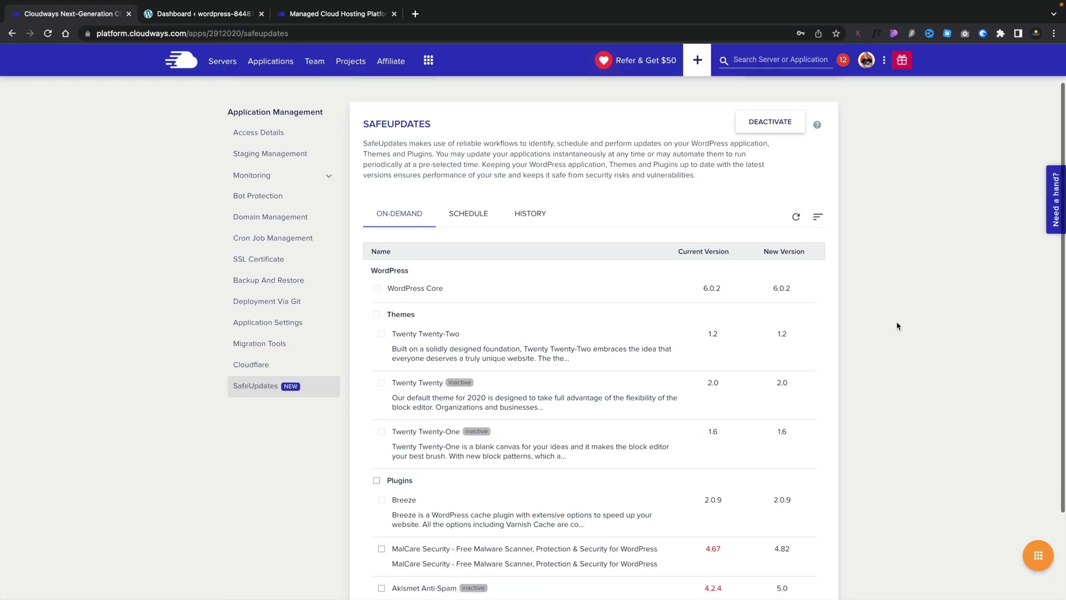
scroll(898, 325, down, 1)
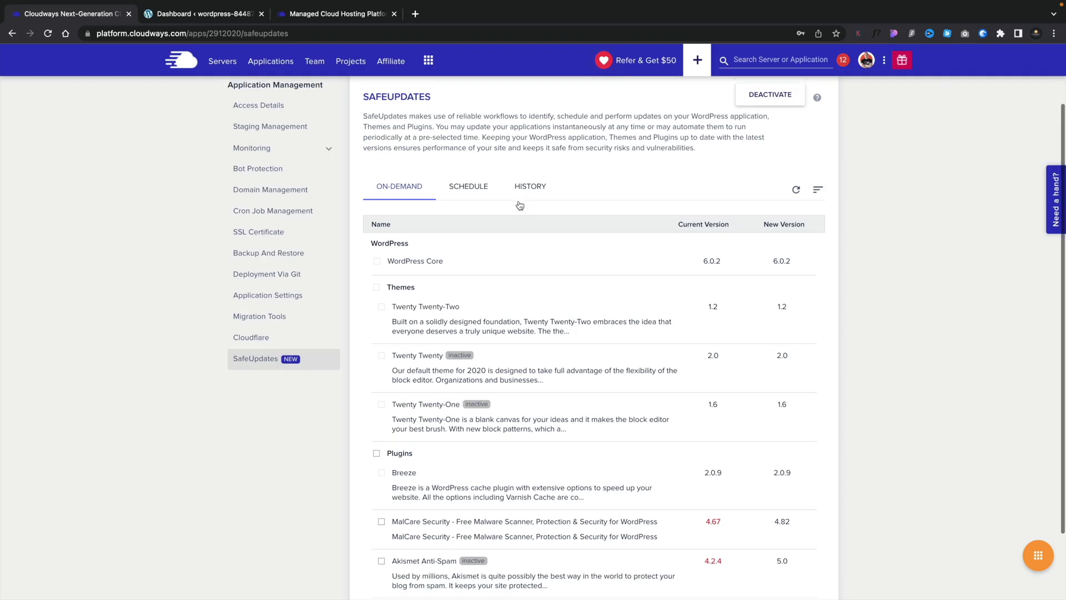
scroll(520, 205, down, 2)
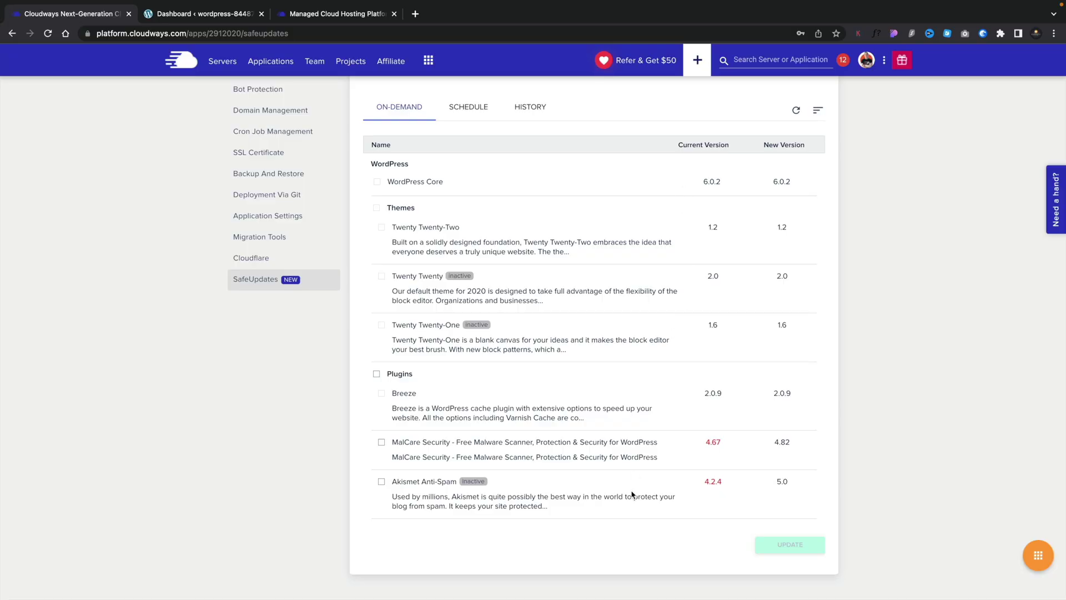
click(382, 442)
click(382, 481)
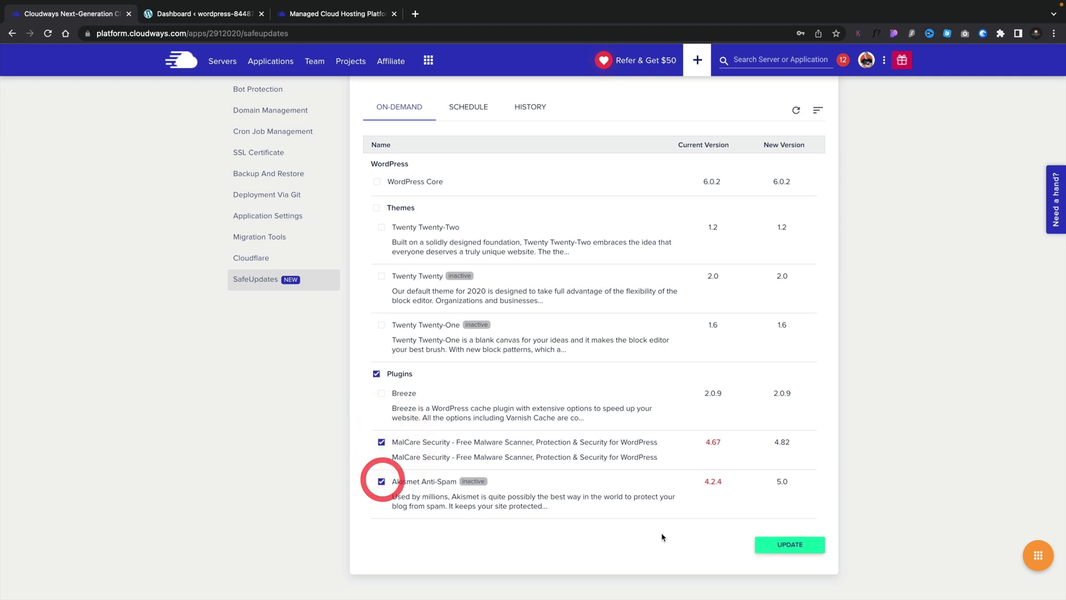
click(784, 543)
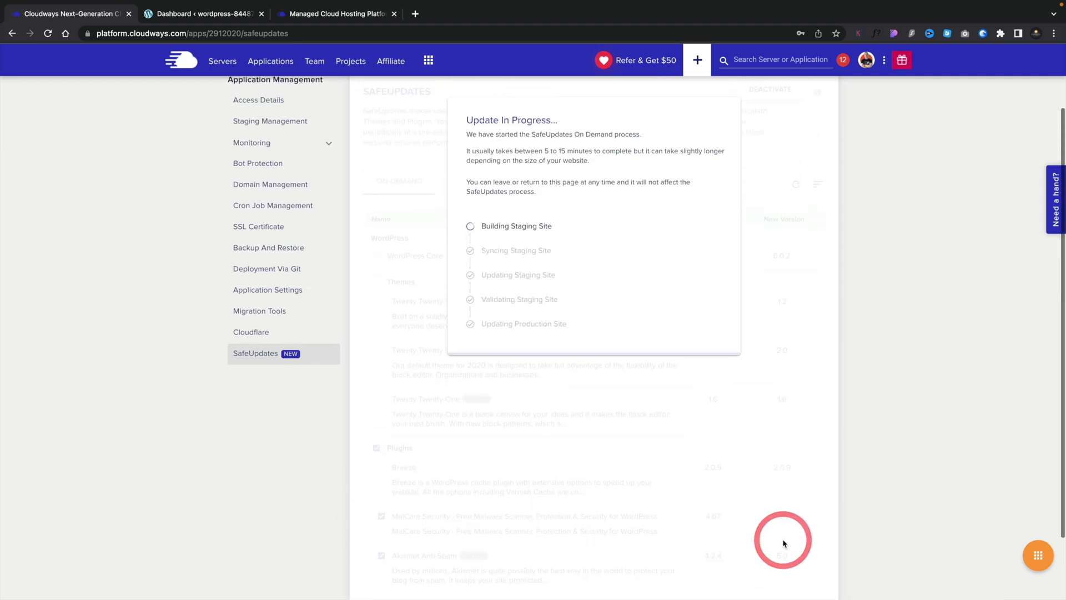
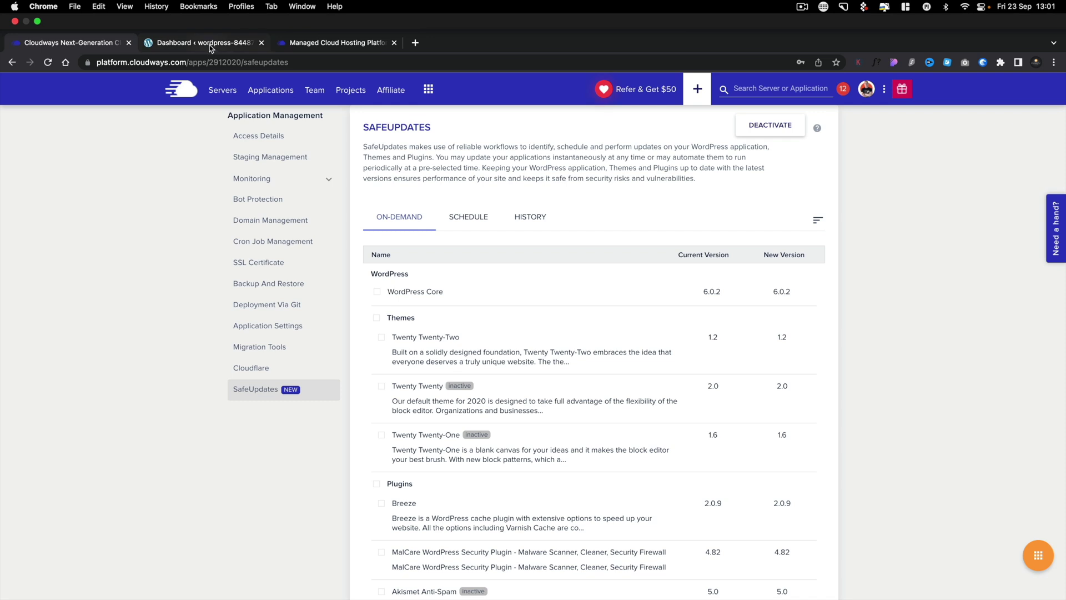
Reload the site's WordPress dashboard to check for pending updates, and return to Cloudways.
click(210, 47)
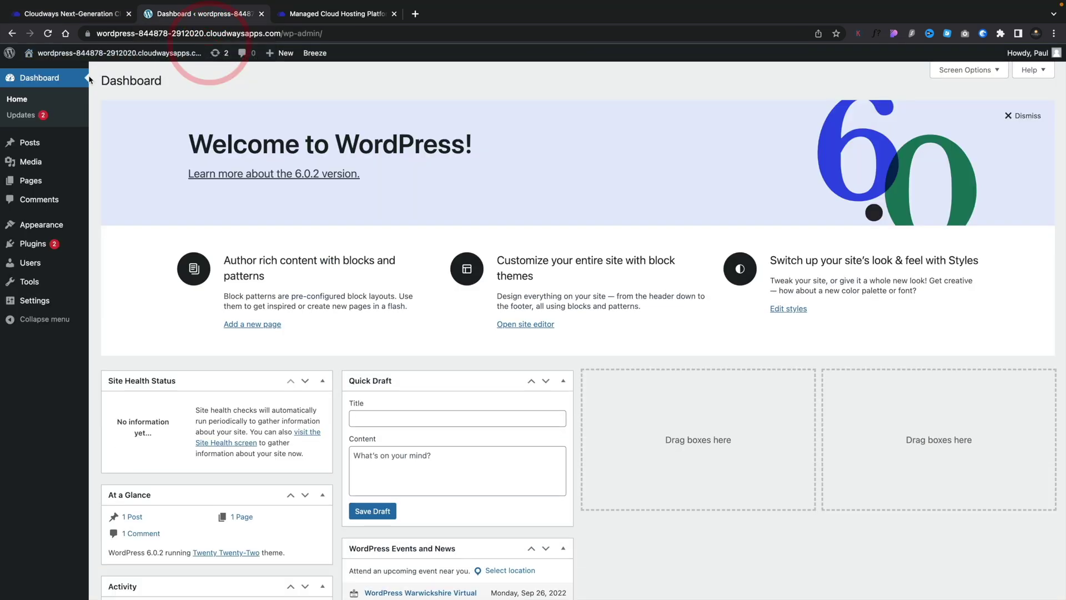
click(49, 34)
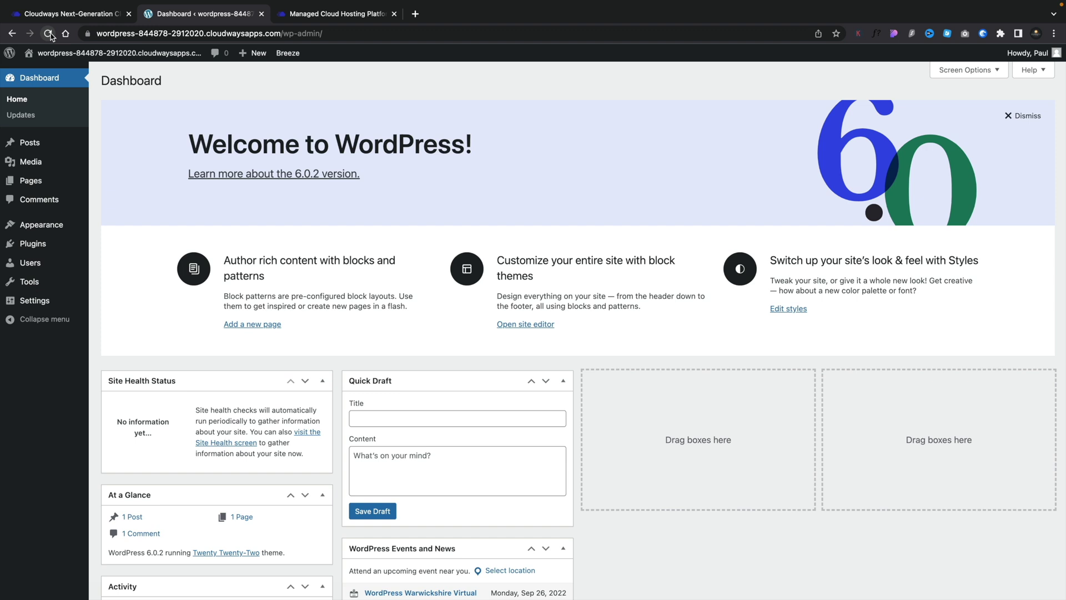
click(64, 14)
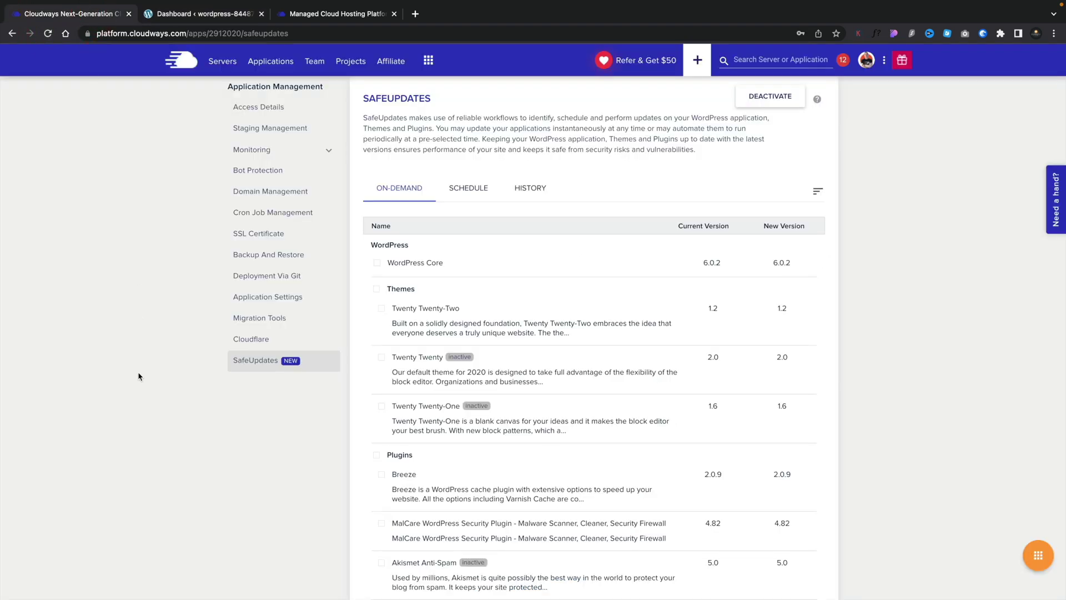
Review the SafeUpdates history and the details of the on-demand plugin update, and close the details.
click(536, 188)
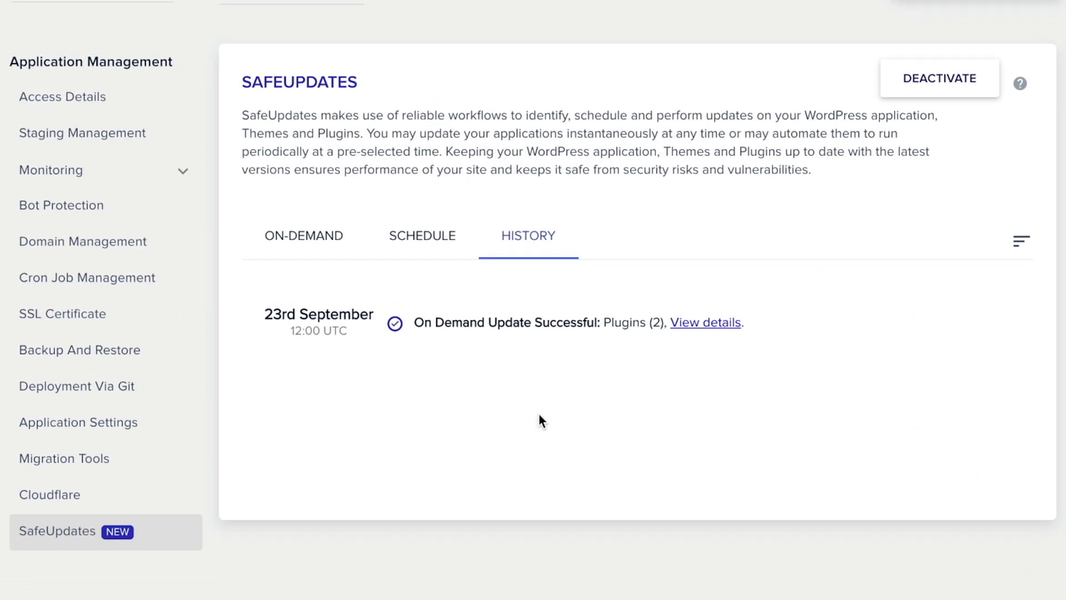
click(706, 324)
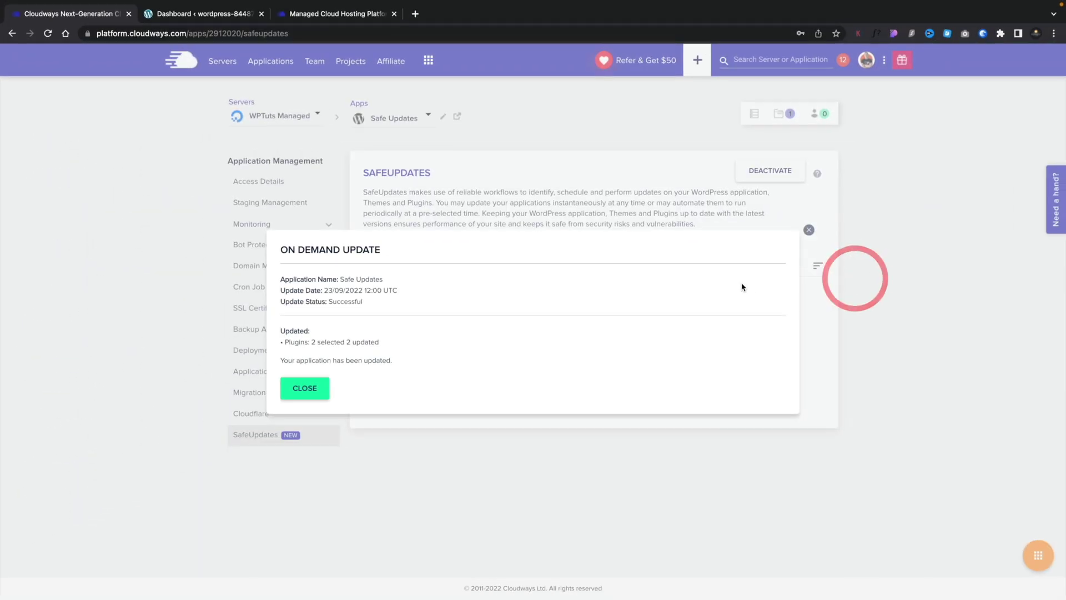
click(317, 392)
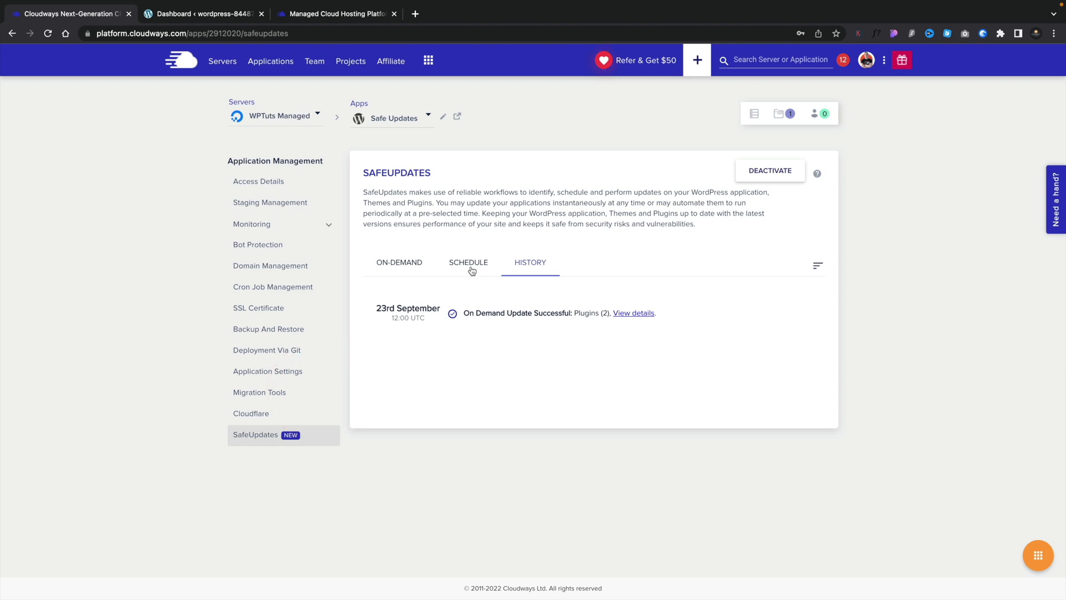
Enable automatic updates in the SafeUpdates schedule, keeping Sunday as the day of the week.
click(472, 271)
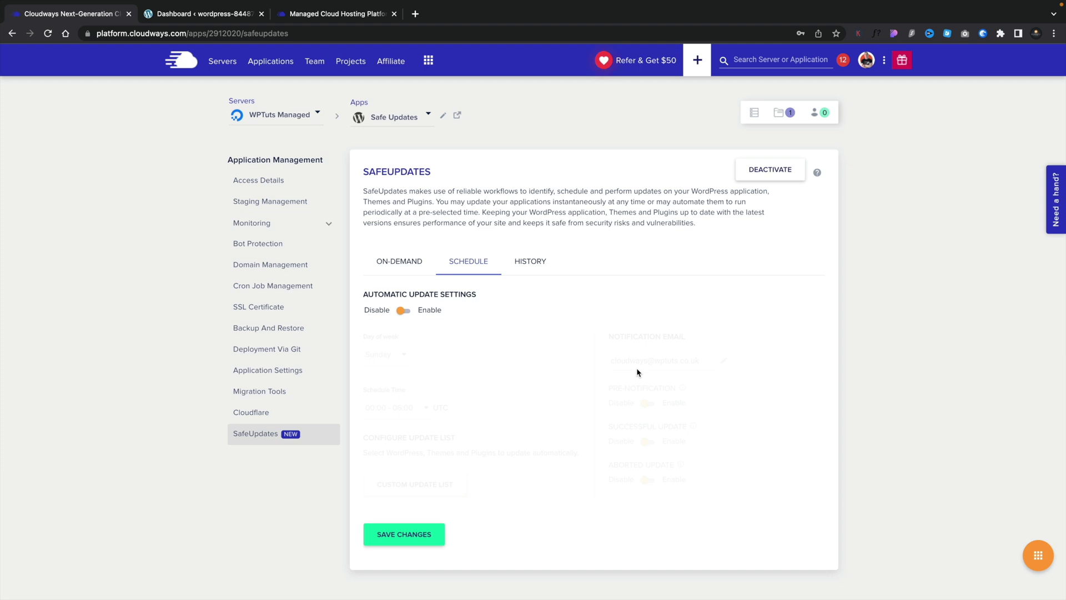
click(409, 310)
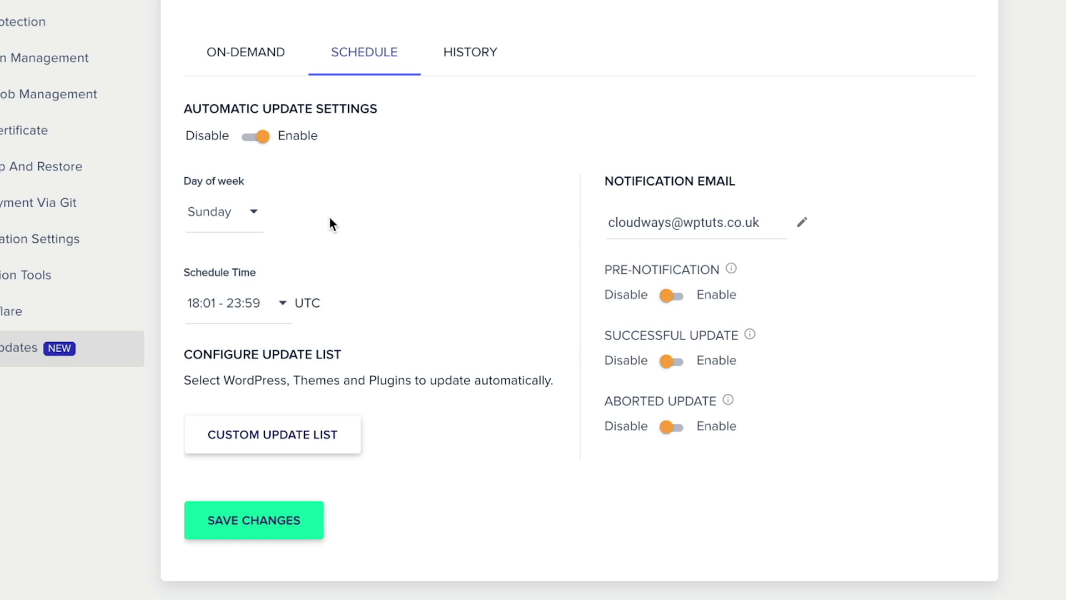
click(254, 211)
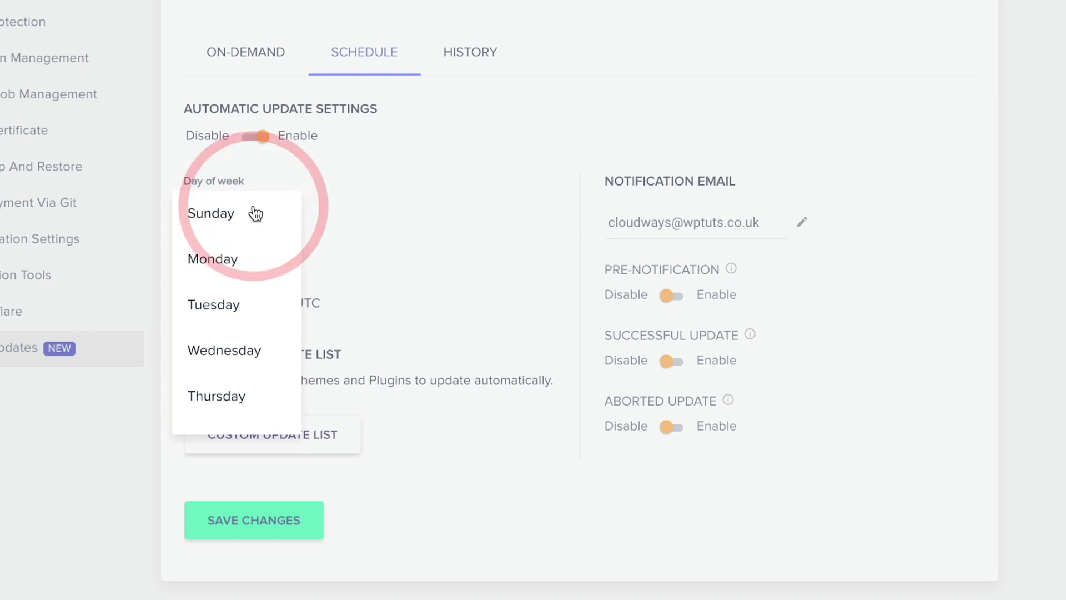
click(515, 218)
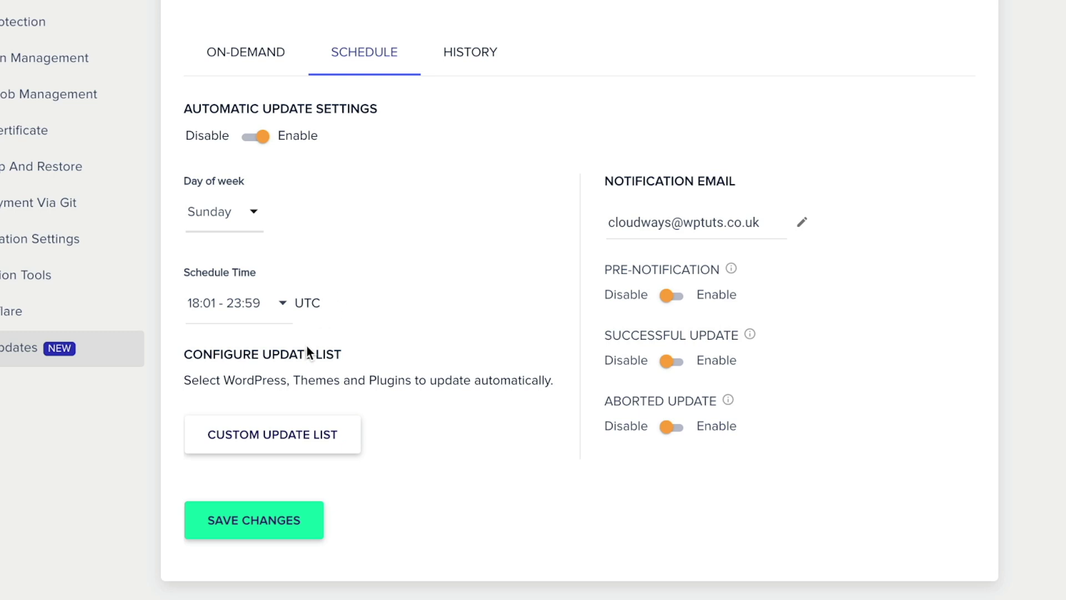
Open the custom update list for the scheduled automatic updates.
click(287, 435)
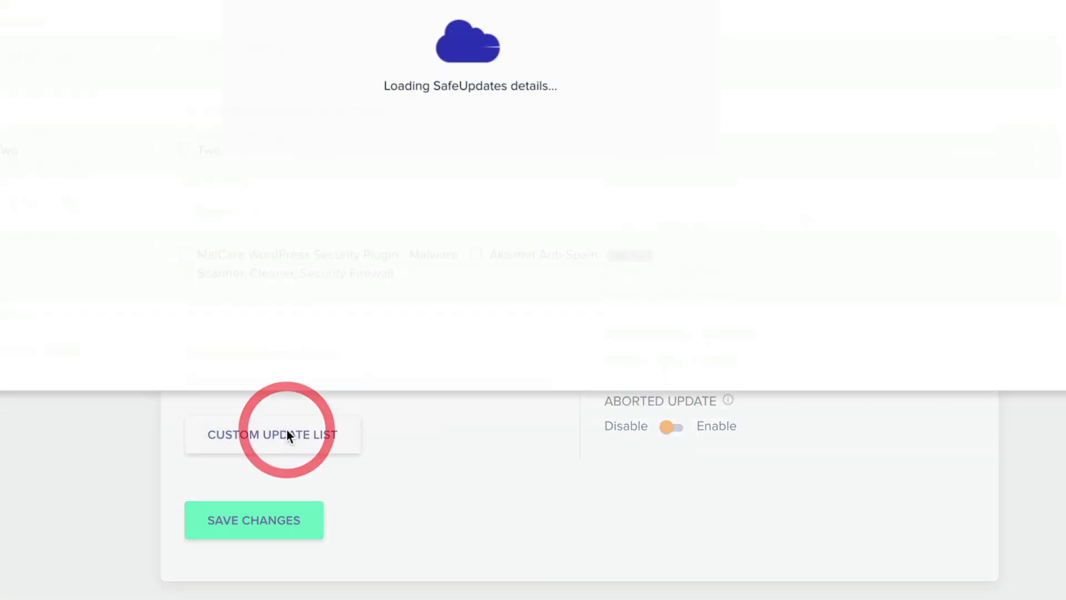